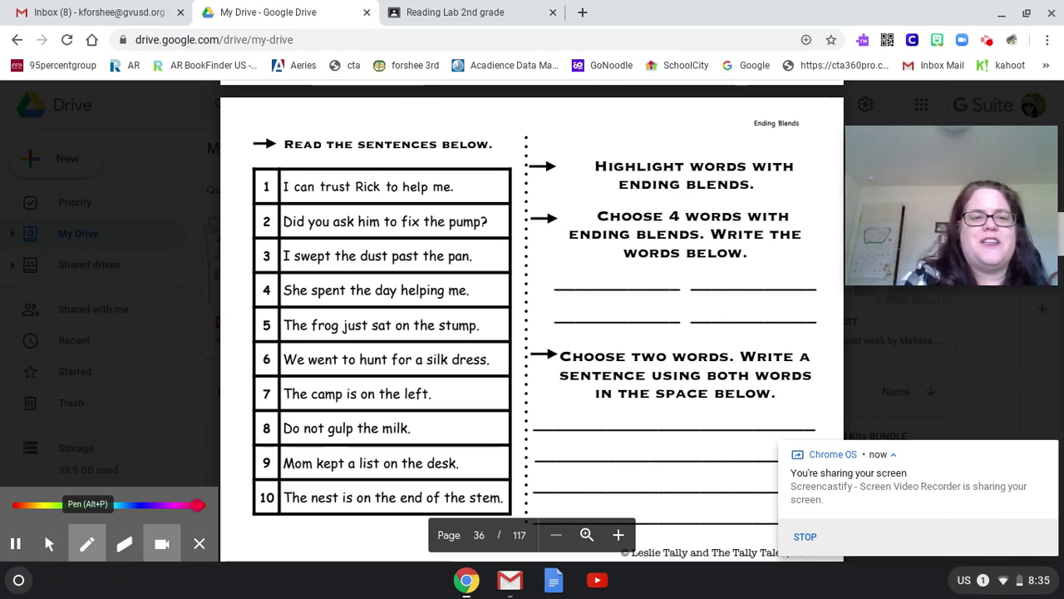
Circle trust, help, ask, pump, swept, dust and spent in pink across sentences 1–4
mouse_move(344, 179)
left_mouse_down()
mouse_move(331, 208)
mouse_move(357, 198)
mouse_move(343, 184)
left_mouse_up()
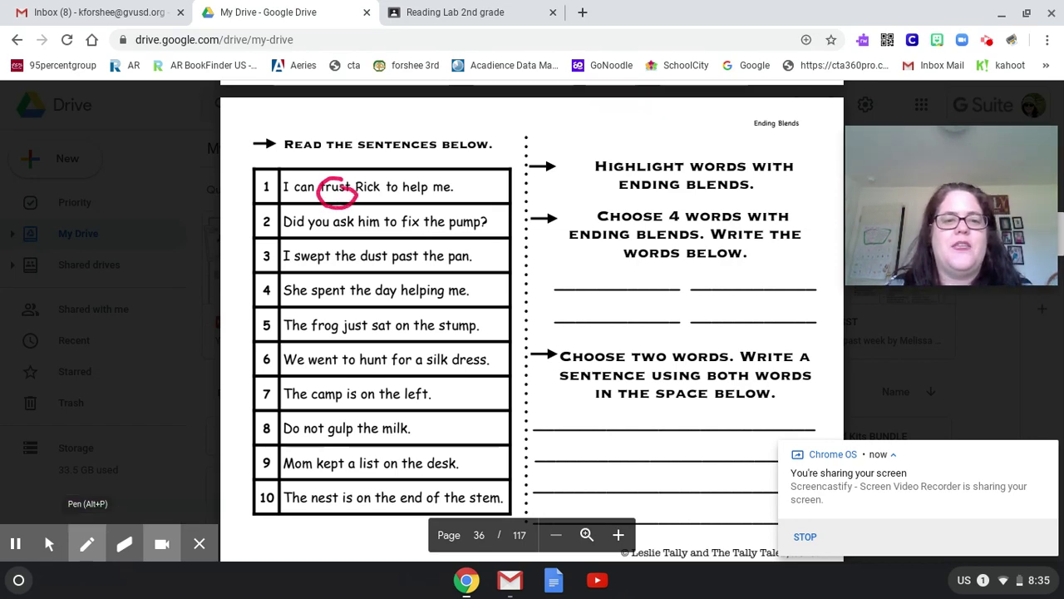
mouse_move(408, 169)
left_mouse_down()
mouse_move(411, 202)
mouse_move(412, 172)
left_mouse_up()
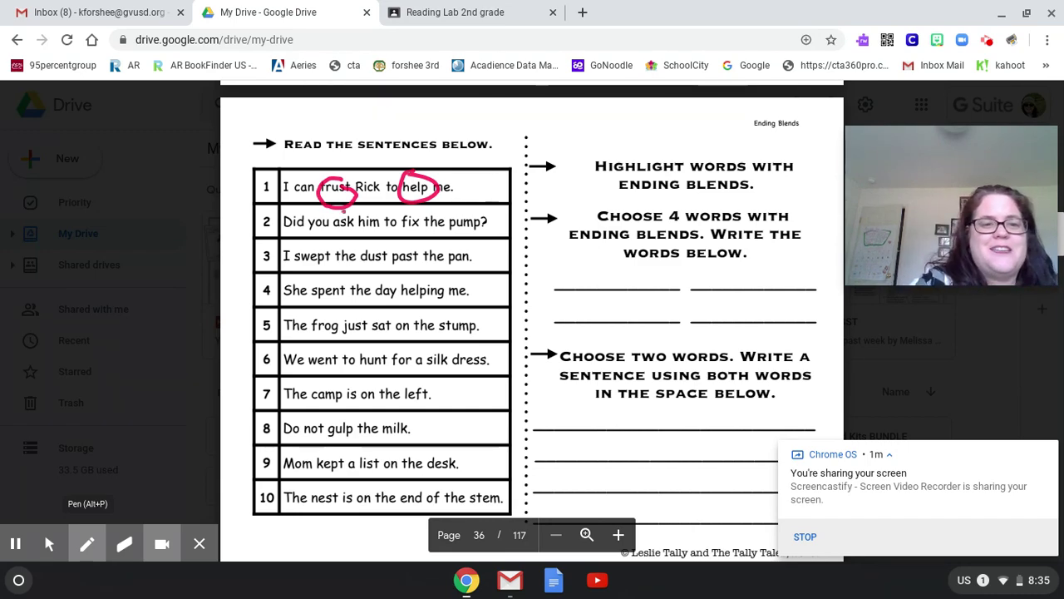
mouse_move(354, 213)
left_mouse_down()
mouse_move(350, 235)
mouse_move(357, 215)
left_mouse_up()
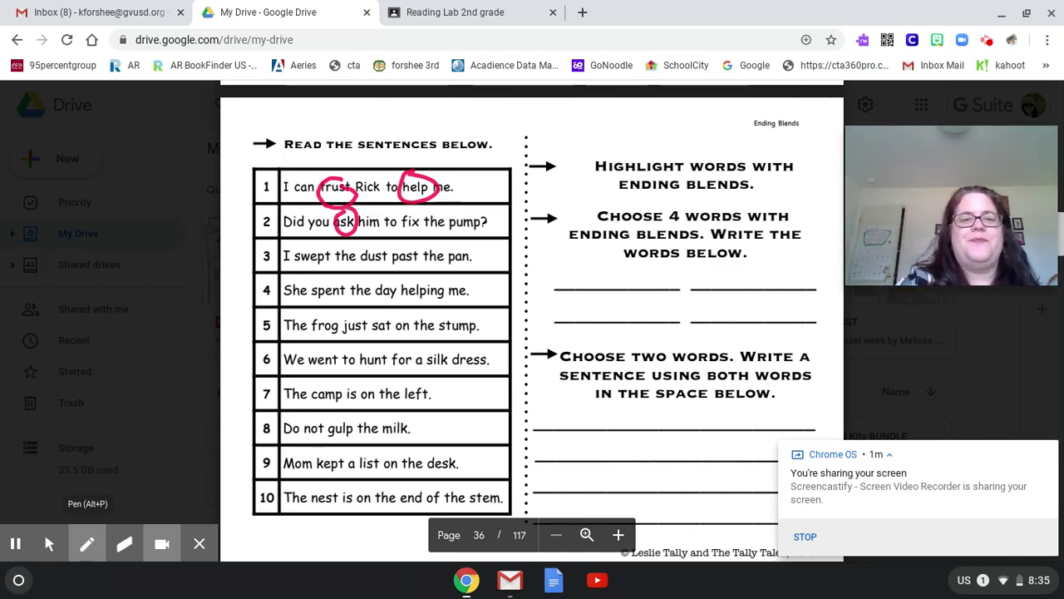
mouse_move(476, 211)
left_mouse_down()
mouse_move(465, 207)
mouse_move(463, 240)
mouse_move(474, 210)
left_mouse_up()
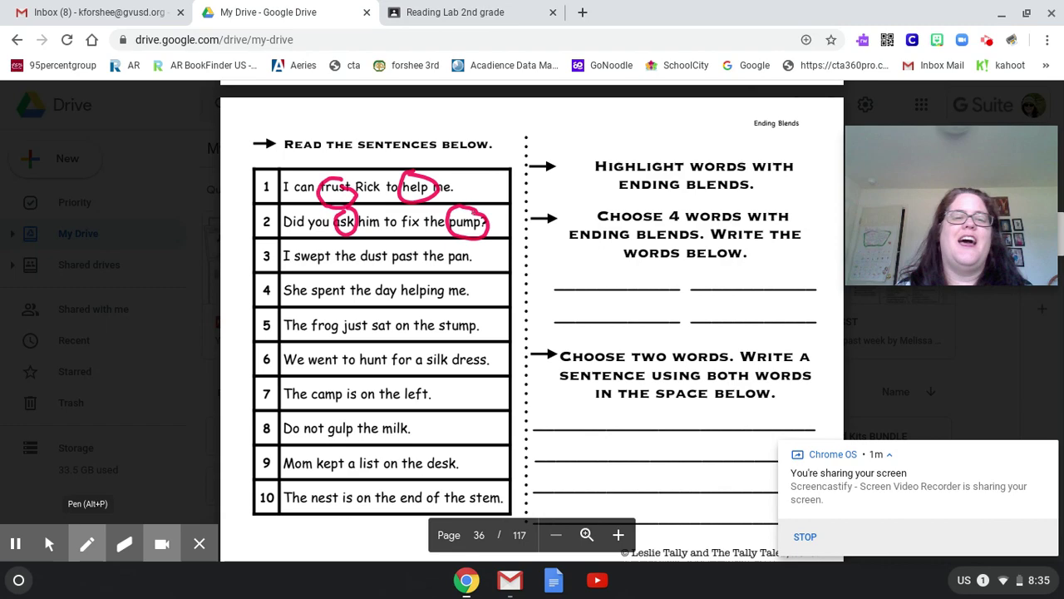
mouse_move(323, 241)
left_mouse_down()
mouse_move(296, 246)
mouse_move(303, 276)
mouse_move(316, 244)
left_mouse_up()
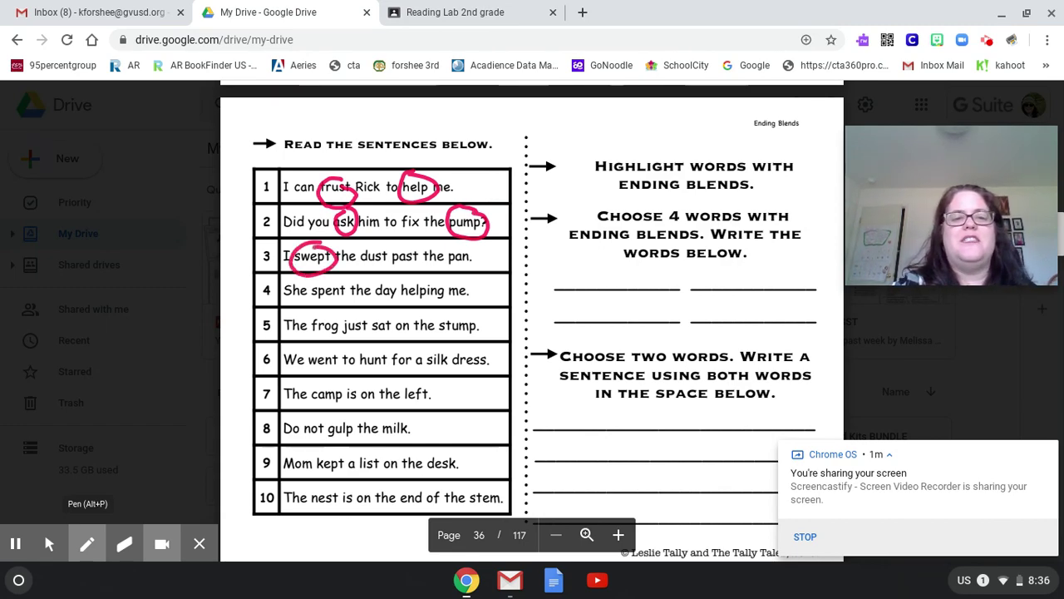
mouse_move(386, 243)
left_mouse_down()
mouse_move(358, 263)
mouse_move(391, 246)
mouse_move(376, 243)
mouse_move(392, 267)
mouse_move(417, 247)
left_mouse_up()
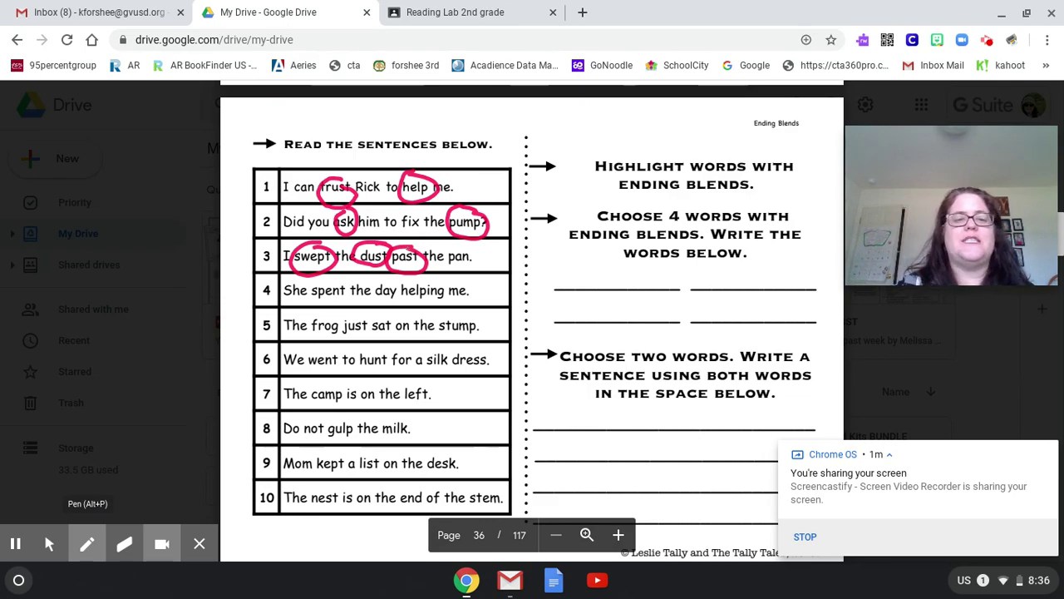
mouse_move(339, 278)
left_mouse_down()
mouse_move(309, 301)
mouse_move(338, 306)
mouse_move(343, 279)
left_mouse_up()
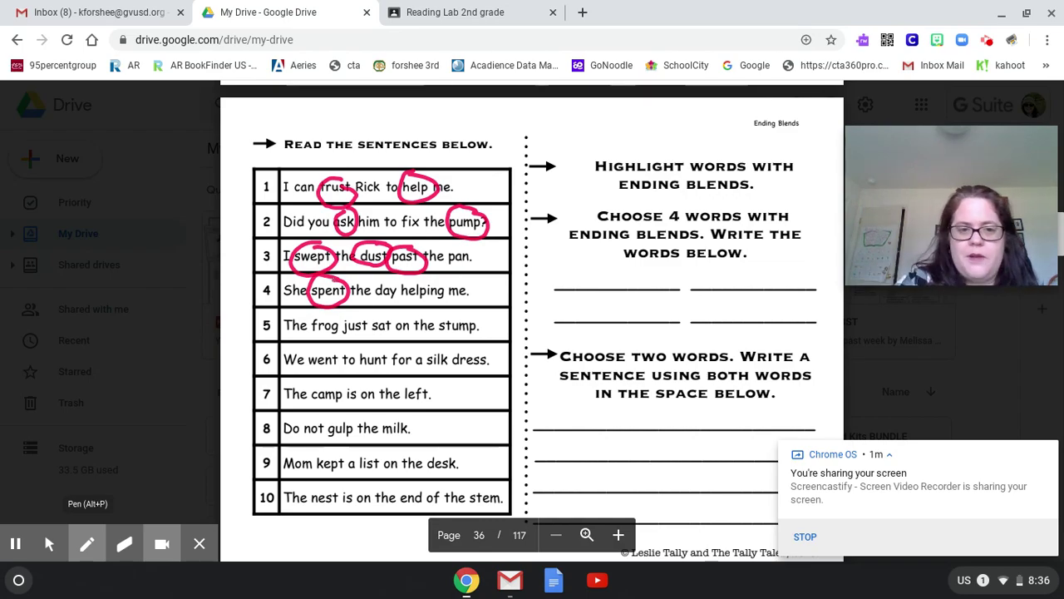
Draw a pink circle around 'helping' in sentence 4
left_click_drag(399, 304, 447, 305)
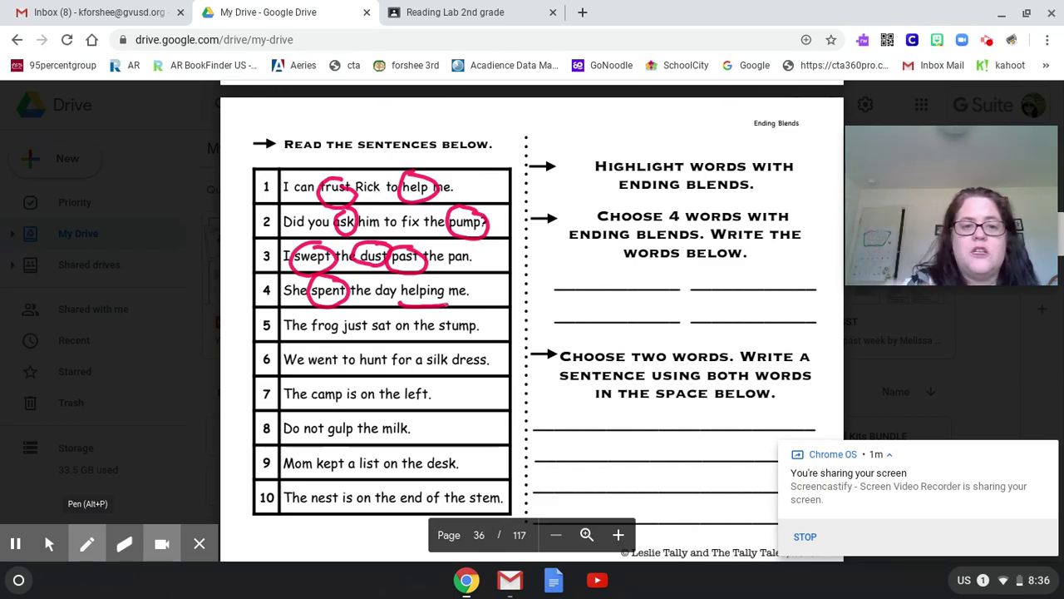
mouse_move(399, 307)
left_mouse_down()
mouse_move(392, 290)
mouse_move(420, 277)
mouse_move(431, 301)
left_mouse_up()
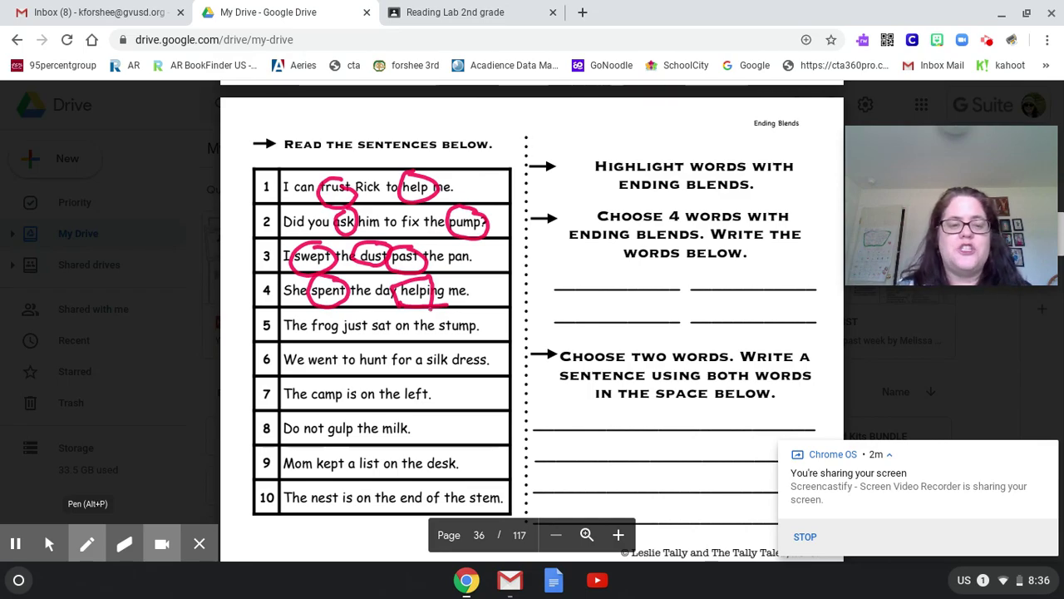
Circle just, stump, went, camp, left, gulp, milk, kept, desk, nest and end in pink
mouse_move(369, 312)
left_mouse_down()
mouse_move(343, 336)
mouse_move(371, 315)
left_mouse_up()
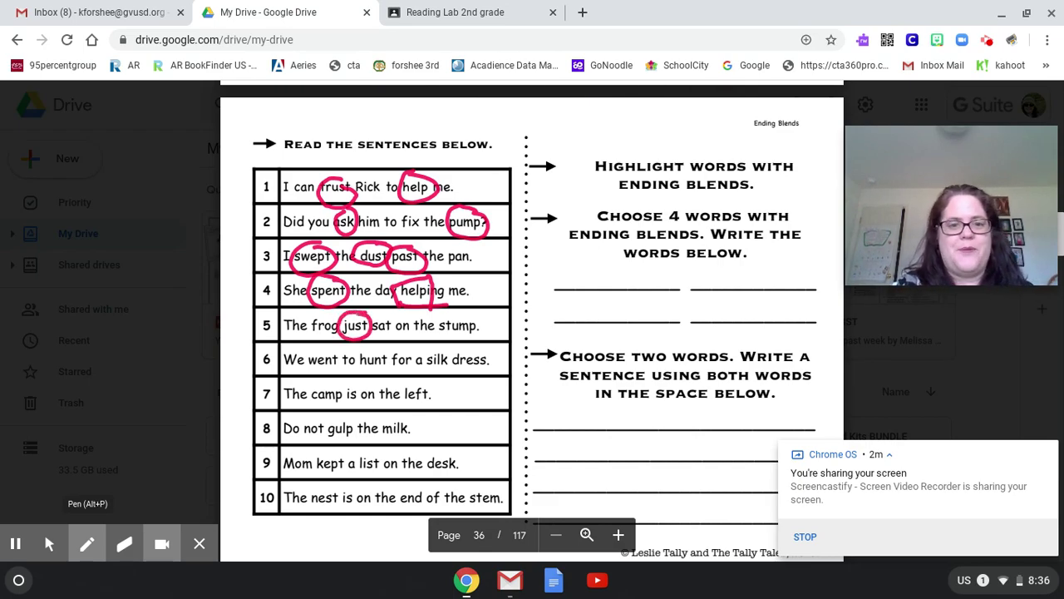
mouse_move(476, 312)
left_mouse_down()
mouse_move(432, 339)
mouse_move(477, 314)
left_mouse_up()
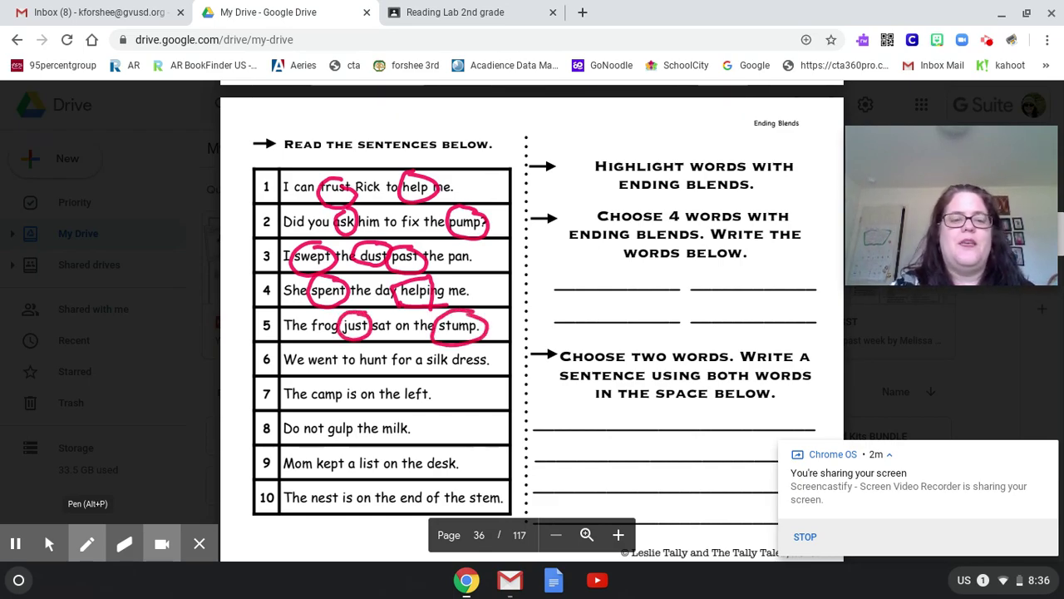
mouse_move(321, 348)
left_mouse_down()
mouse_move(313, 372)
mouse_move(326, 348)
mouse_move(355, 363)
mouse_move(437, 350)
mouse_move(450, 358)
left_mouse_up()
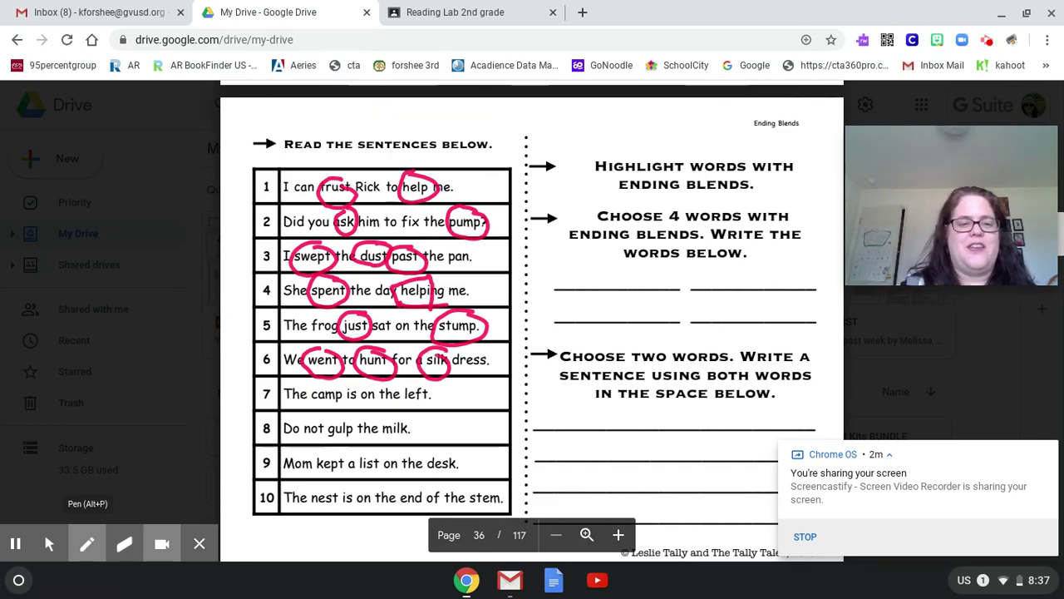
mouse_move(336, 379)
left_mouse_down()
mouse_move(328, 407)
mouse_move(343, 380)
left_mouse_up()
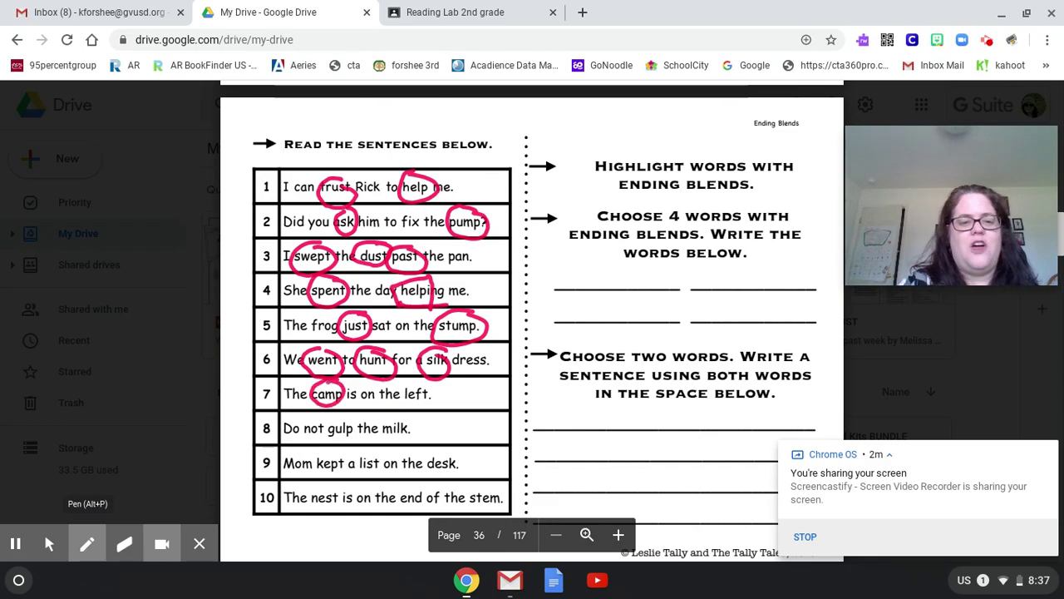
mouse_move(422, 379)
left_mouse_down()
mouse_move(446, 399)
mouse_move(426, 381)
left_mouse_up()
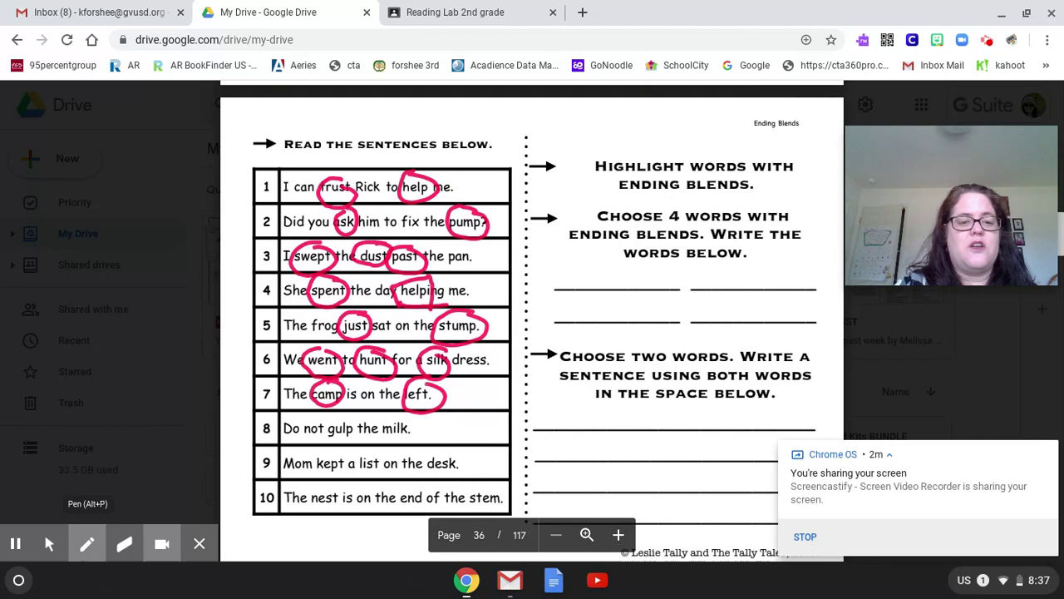
mouse_move(344, 412)
left_mouse_down()
mouse_move(333, 447)
mouse_move(352, 419)
left_mouse_up()
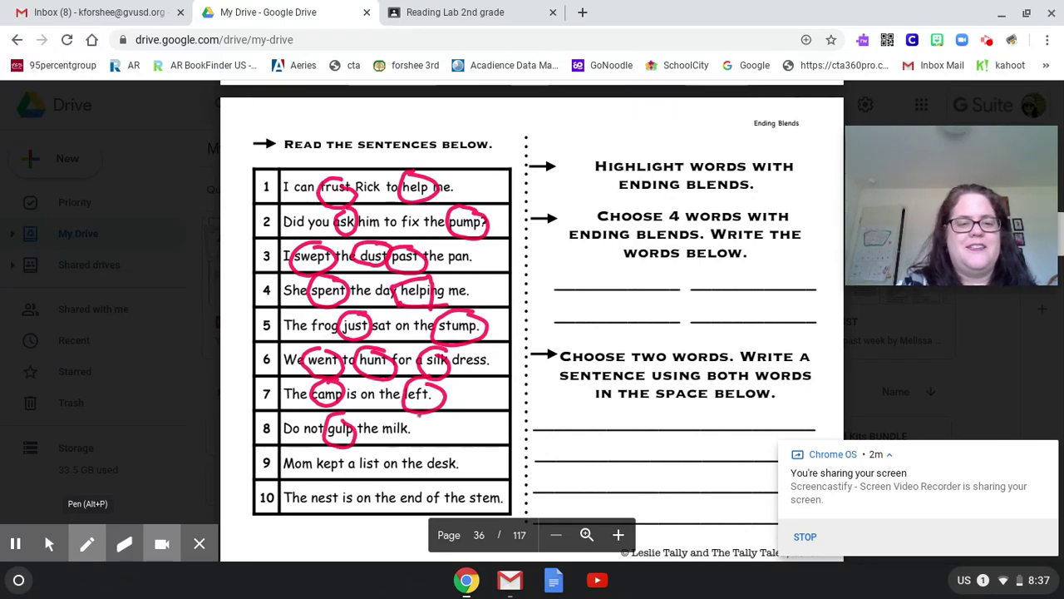
mouse_move(421, 414)
left_mouse_down()
mouse_move(387, 448)
mouse_move(411, 417)
left_mouse_up()
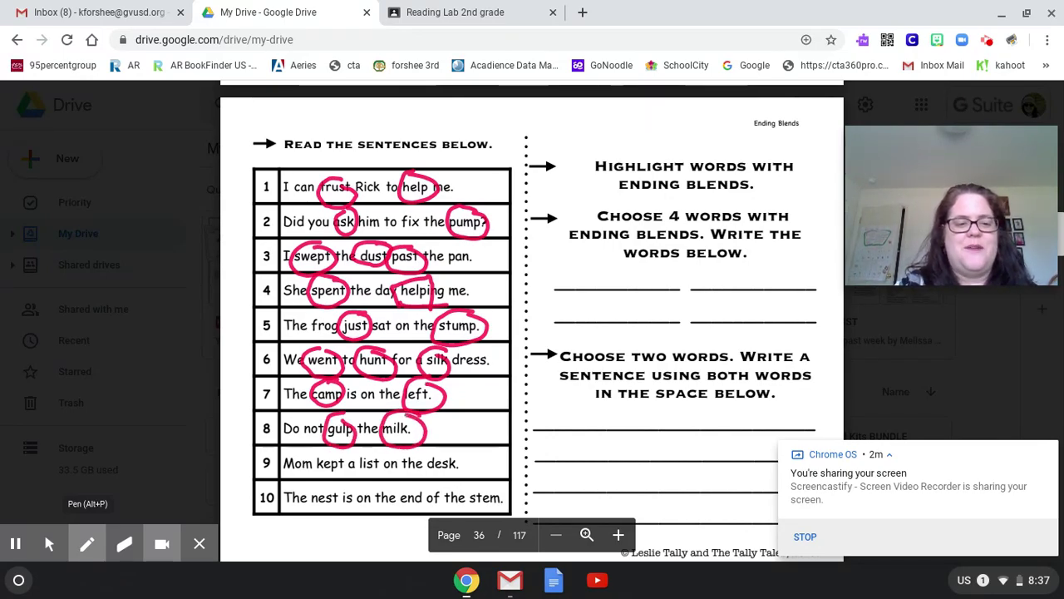
mouse_move(336, 452)
left_mouse_down()
mouse_move(325, 481)
mouse_move(349, 454)
mouse_move(384, 453)
left_mouse_up()
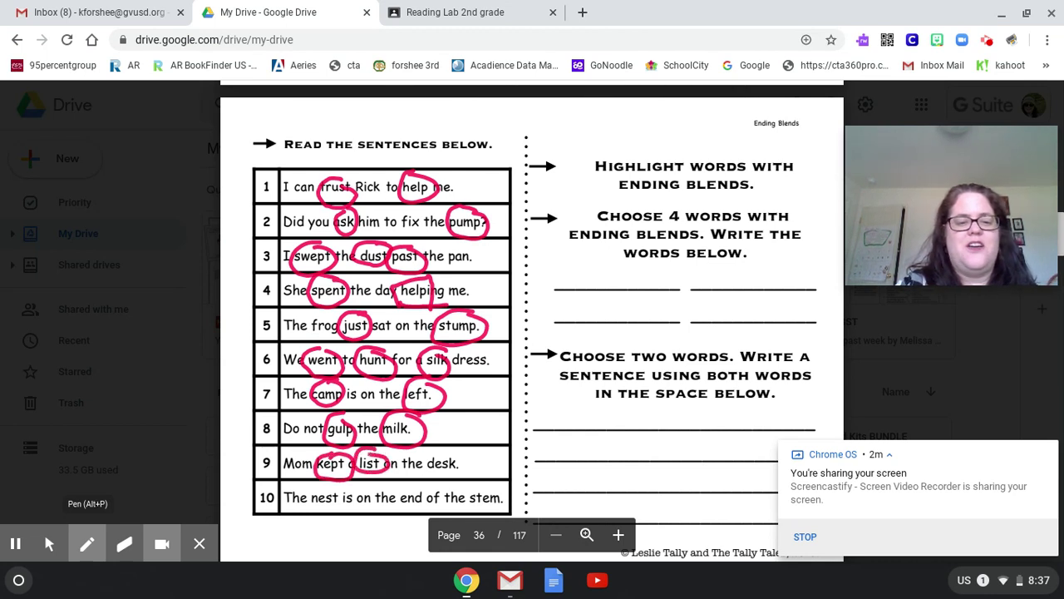
mouse_move(467, 454)
left_mouse_down()
mouse_move(442, 456)
mouse_move(470, 455)
left_mouse_up()
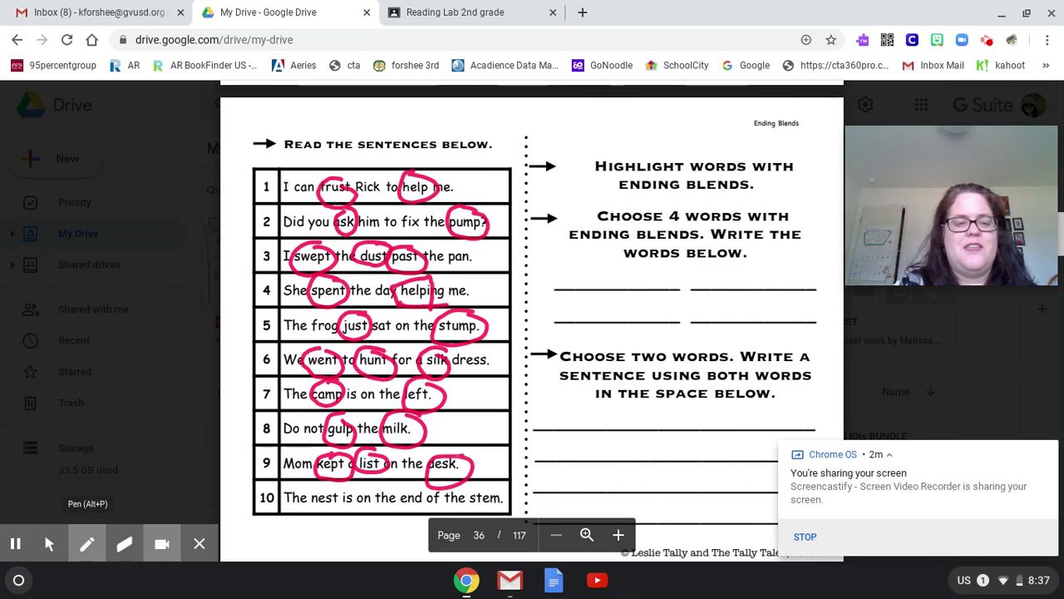
mouse_move(329, 484)
left_mouse_down()
mouse_move(321, 507)
mouse_move(341, 487)
left_mouse_up()
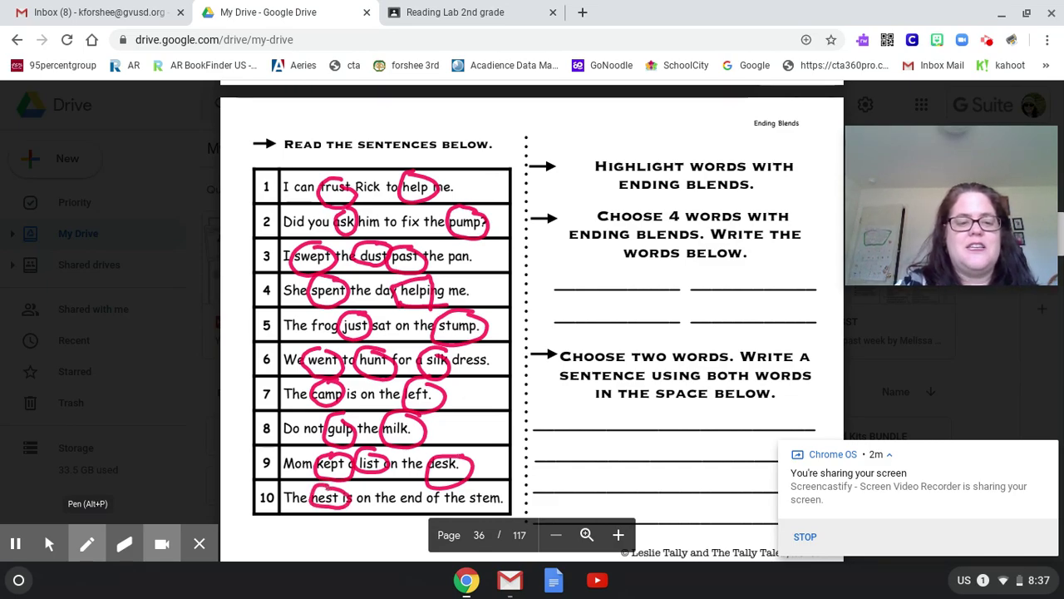
mouse_move(423, 484)
left_mouse_down()
mouse_move(410, 486)
mouse_move(419, 518)
mouse_move(424, 492)
left_mouse_up()
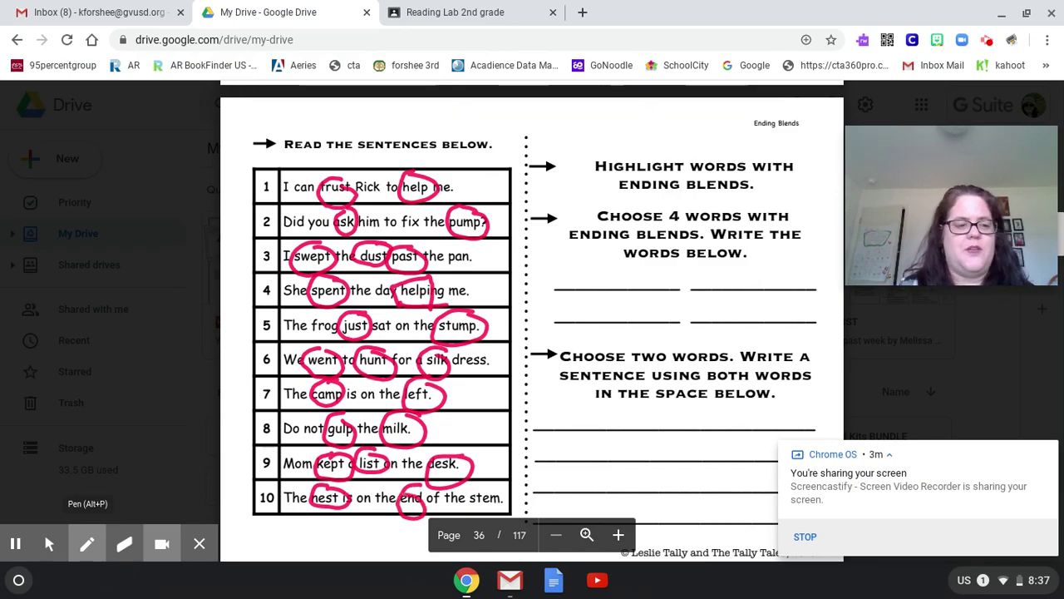
Dismiss the sharing notification and circle '4 words' in blue in the second instruction
left_click(49, 543)
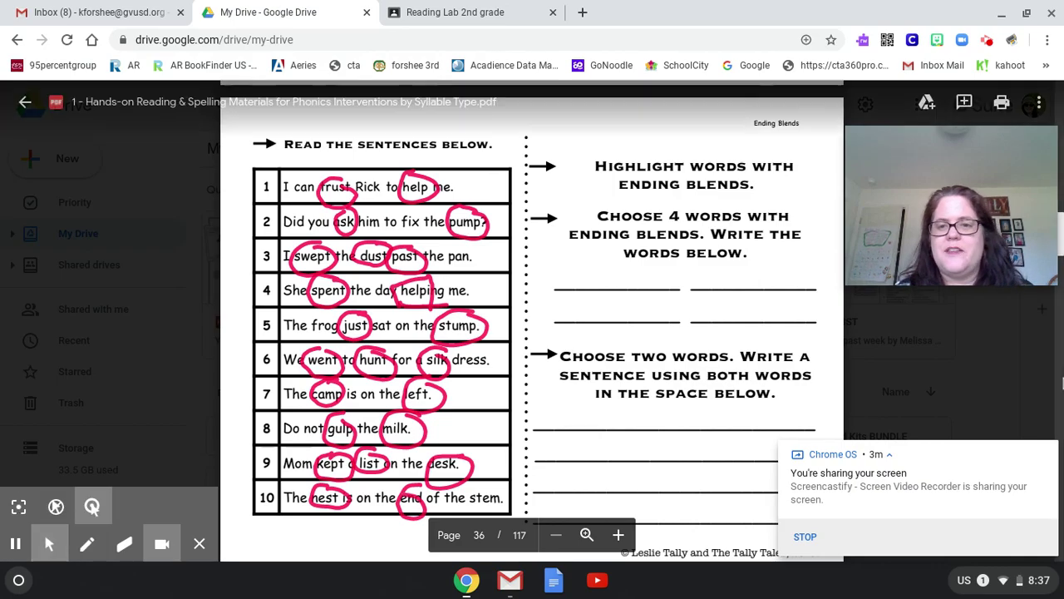
left_click(1049, 456)
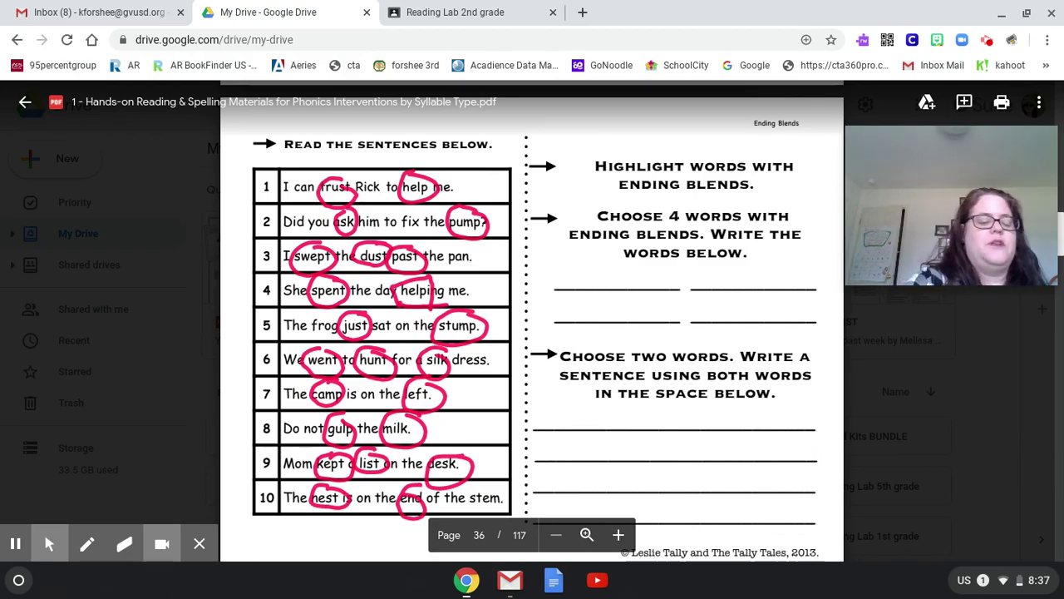
left_click(86, 544)
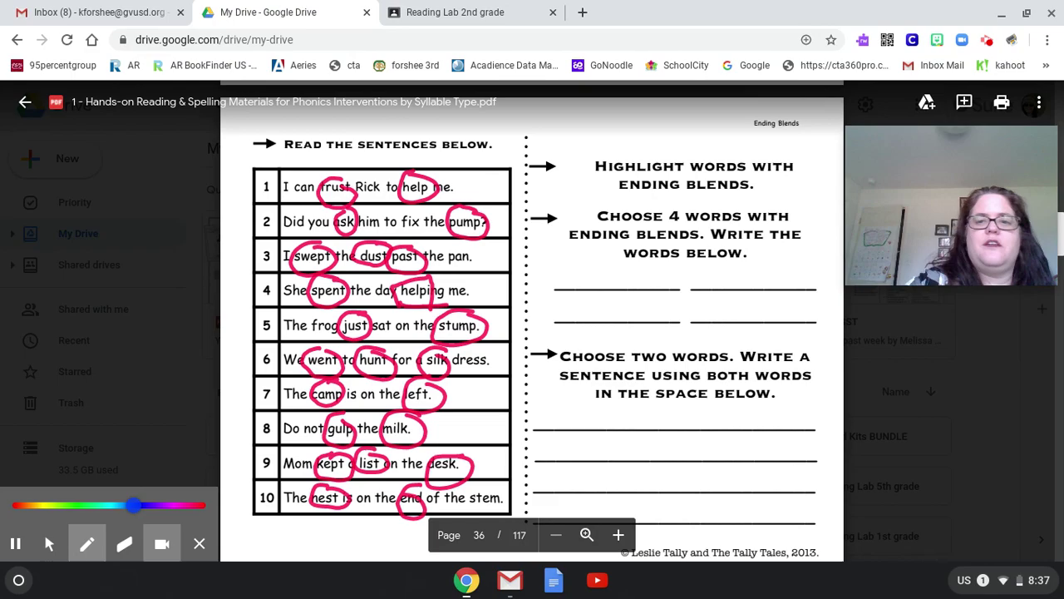
mouse_move(690, 202)
left_mouse_down()
mouse_move(670, 208)
mouse_move(725, 226)
mouse_move(675, 202)
left_mouse_up()
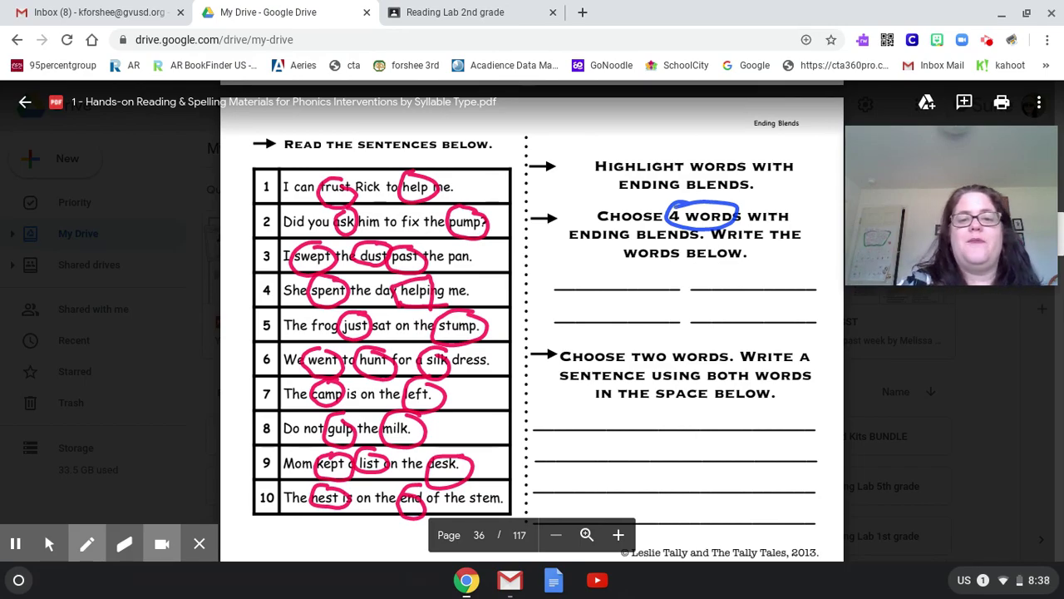
Handwrite 'trust', 'help', 'ask' and 'pump' in blue on the four answer blanks
mouse_move(564, 254)
left_mouse_down()
mouse_move(563, 285)
mouse_move(572, 268)
mouse_move(630, 288)
mouse_move(640, 277)
mouse_move(639, 291)
left_mouse_up()
left_click_drag(665, 256, 669, 291)
left_click_drag(651, 271, 687, 264)
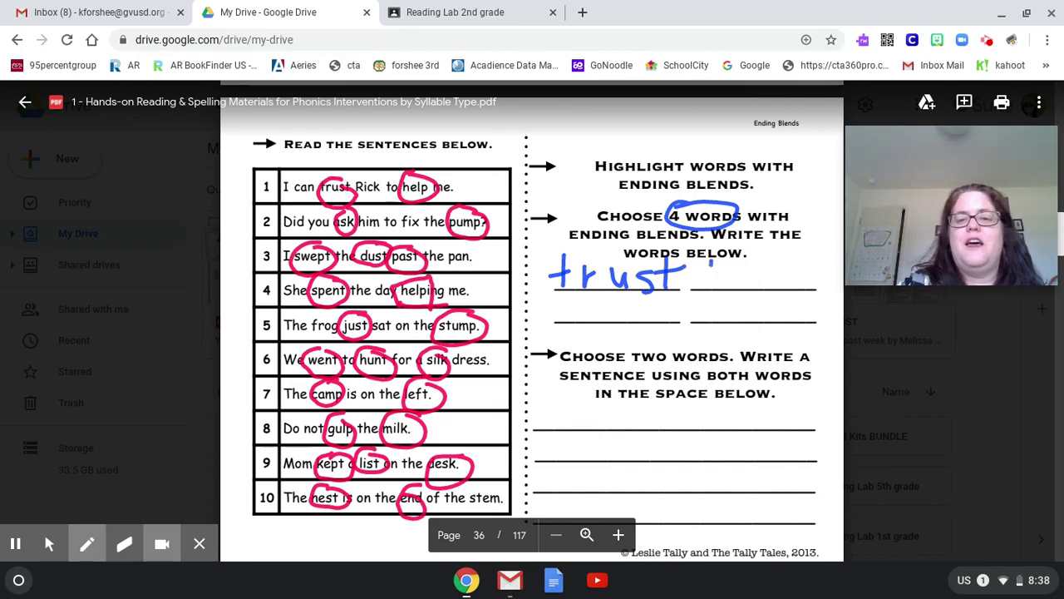
mouse_move(711, 263)
left_mouse_down()
mouse_move(720, 298)
mouse_move(752, 293)
left_mouse_up()
mouse_move(763, 253)
left_mouse_down()
mouse_move(761, 287)
mouse_move(780, 308)
mouse_move(780, 288)
left_mouse_up()
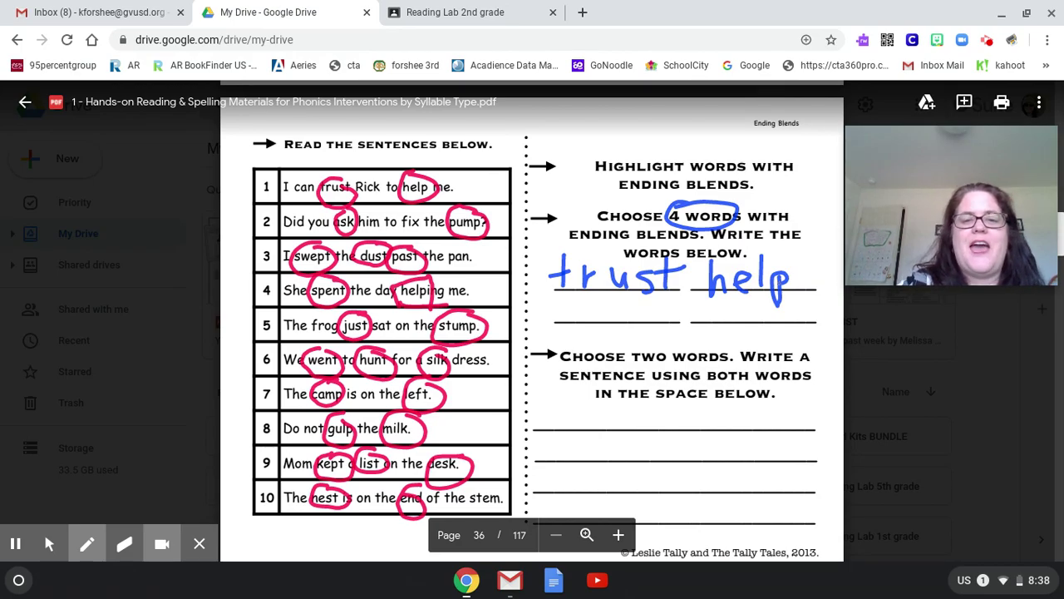
mouse_move(585, 306)
left_mouse_down()
mouse_move(569, 319)
mouse_move(615, 324)
left_mouse_up()
mouse_move(637, 296)
left_mouse_down()
mouse_move(637, 324)
mouse_move(700, 331)
mouse_move(701, 342)
left_mouse_up()
mouse_move(700, 316)
left_mouse_down()
mouse_move(790, 314)
mouse_move(805, 332)
mouse_move(806, 321)
left_mouse_up()
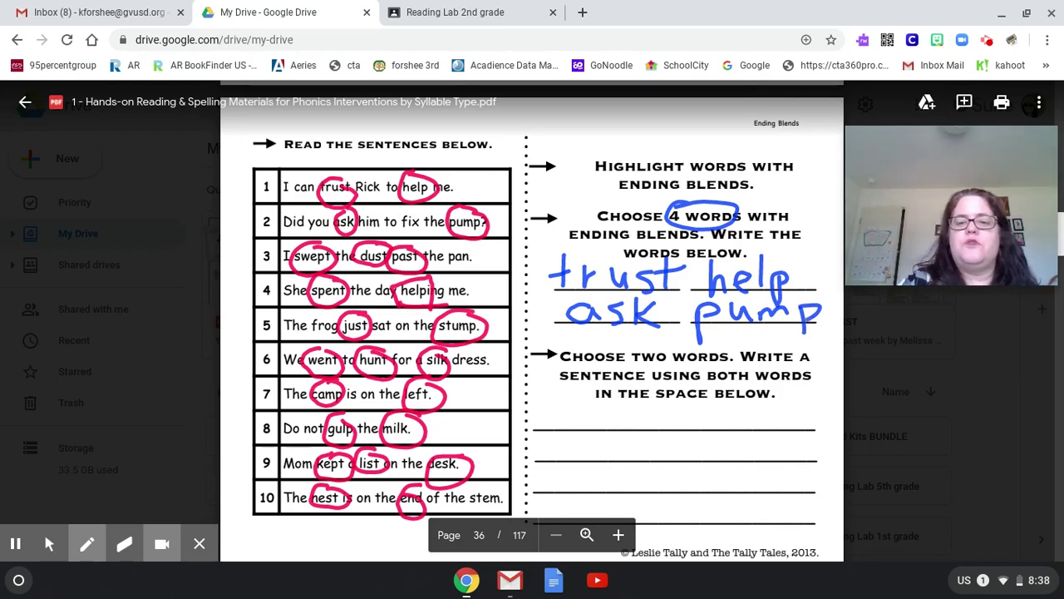
Circle 'two' and underline 'WRITE A', 'SENTENCE' and 'BOTH WORDS' in blue
mouse_move(668, 346)
left_mouse_down()
mouse_move(635, 366)
mouse_move(675, 349)
left_mouse_up()
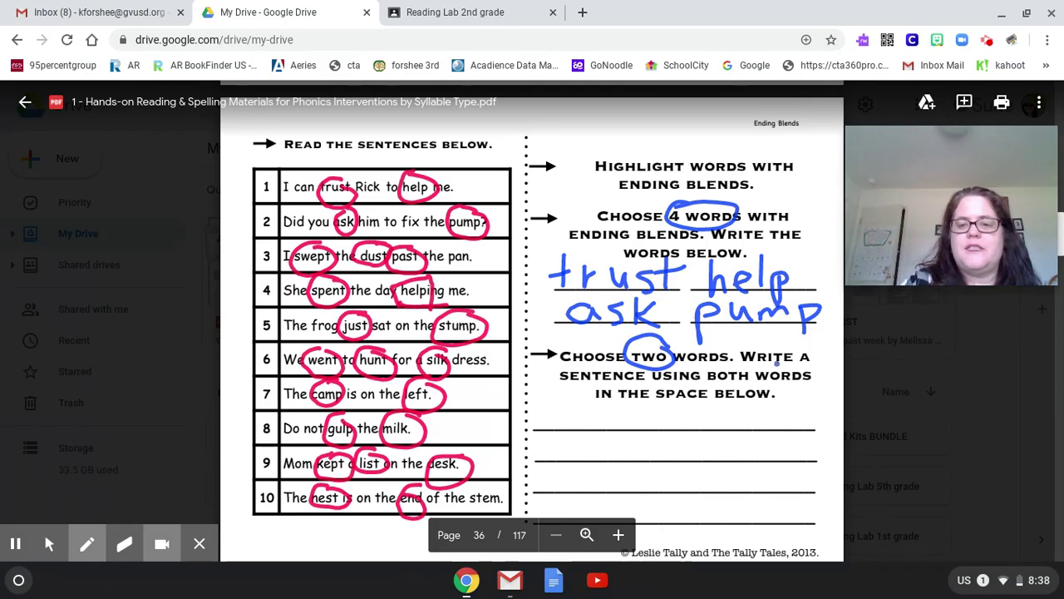
left_click_drag(775, 361, 823, 360)
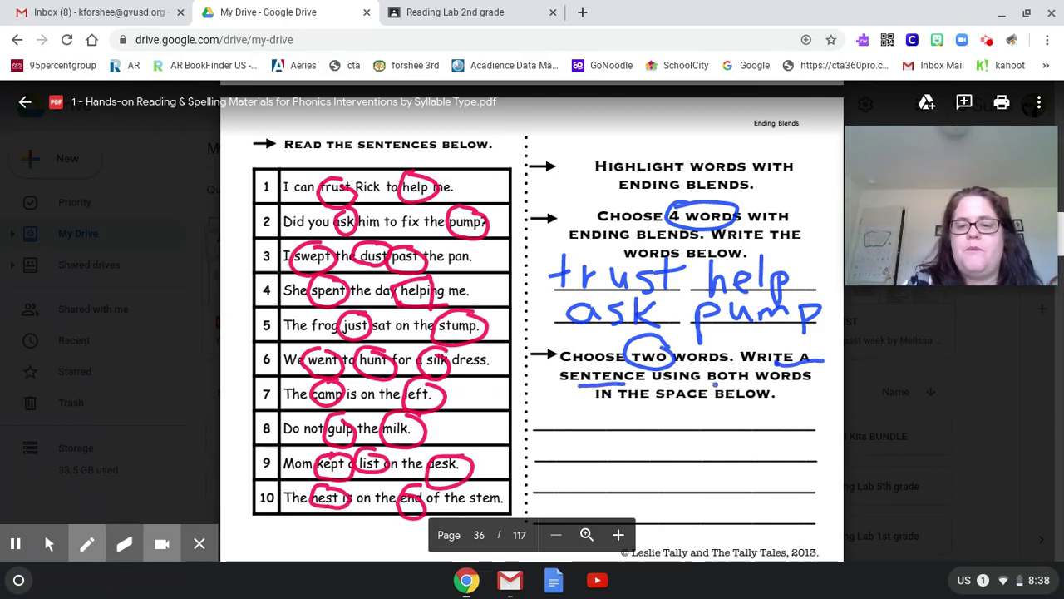
left_click_drag(560, 381, 625, 381)
left_click_drag(708, 383, 811, 382)
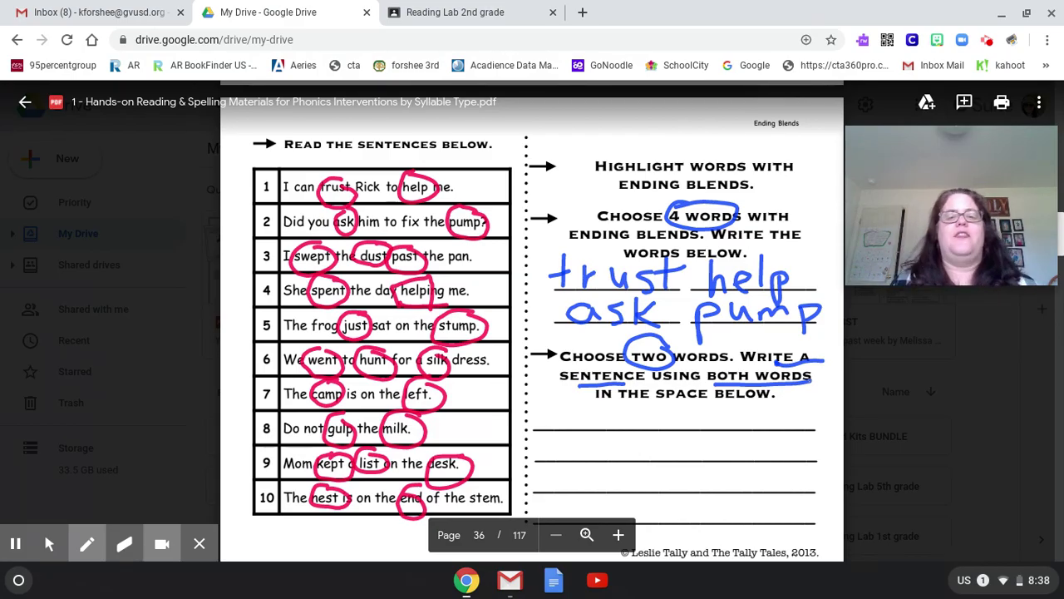
mouse_move(87, 544)
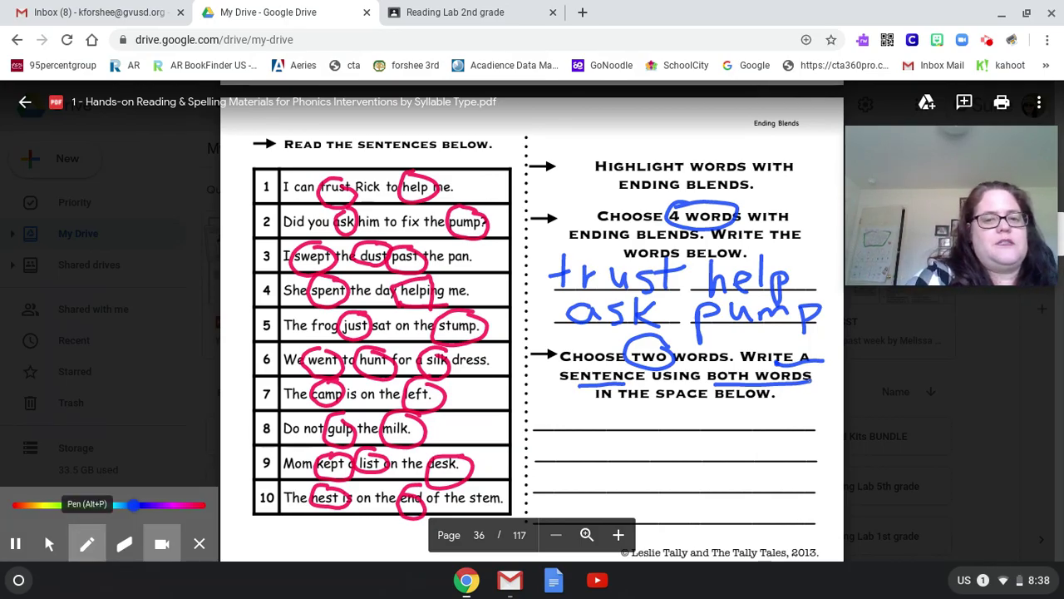
Switch to green, circle 'went' and 'camp', and write 'My family' on the first line
left_click(68, 504)
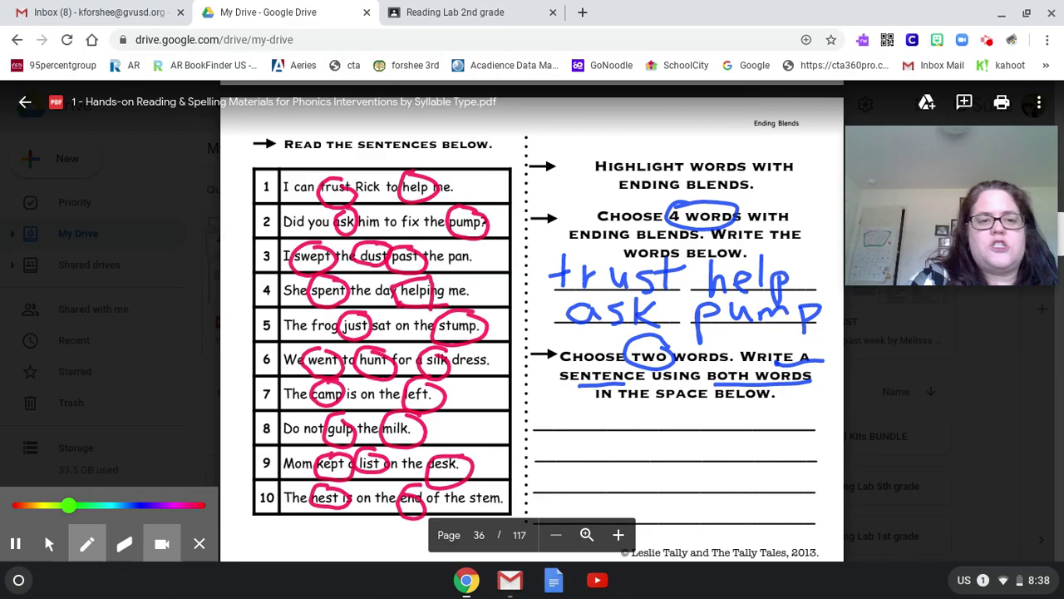
mouse_move(325, 344)
left_mouse_down()
mouse_move(326, 379)
mouse_move(317, 349)
mouse_move(312, 376)
mouse_move(356, 401)
mouse_move(329, 380)
left_mouse_up()
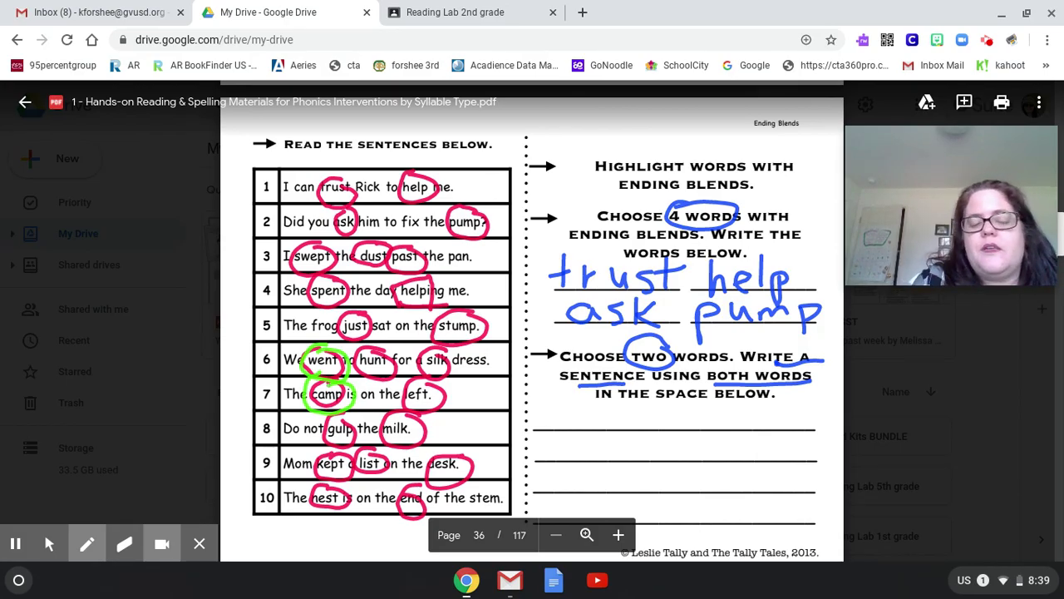
mouse_move(537, 429)
left_mouse_down()
mouse_move(539, 402)
mouse_move(565, 396)
mouse_move(582, 431)
mouse_move(601, 427)
left_mouse_up()
left_click(589, 416)
left_click_drag(613, 412, 605, 449)
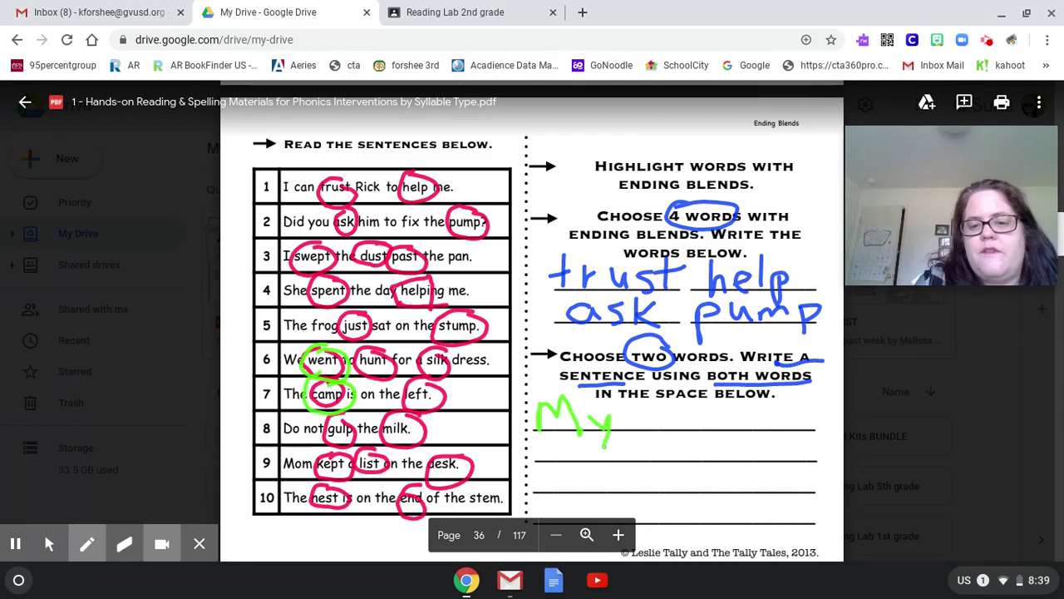
left_click_drag(657, 401, 640, 435)
mouse_move(631, 420)
left_mouse_down()
mouse_move(677, 412)
mouse_move(682, 425)
mouse_move(755, 434)
left_mouse_up()
left_click_drag(765, 414, 782, 439)
Finish the green sentence with 'went on a camp trip.' on the next answer lines
mouse_move(535, 442)
left_mouse_down()
mouse_move(565, 455)
mouse_move(589, 442)
mouse_move(617, 462)
mouse_move(672, 442)
mouse_move(676, 462)
mouse_move(803, 464)
left_mouse_up()
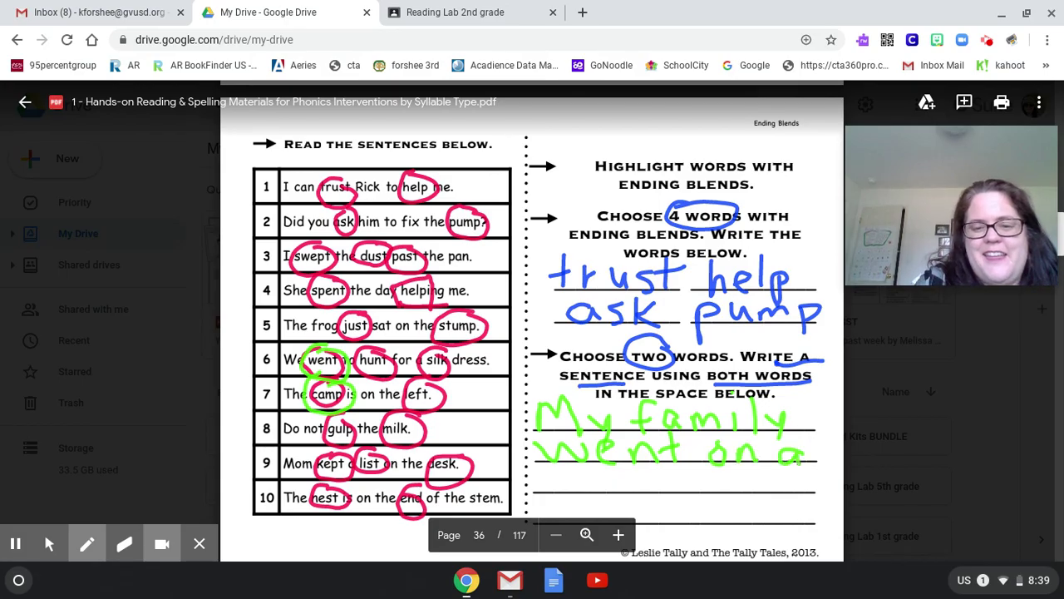
mouse_move(555, 476)
left_mouse_down()
mouse_move(569, 496)
mouse_move(605, 491)
left_mouse_up()
mouse_move(614, 490)
left_mouse_down()
mouse_move(619, 474)
mouse_move(661, 511)
mouse_move(657, 489)
left_mouse_up()
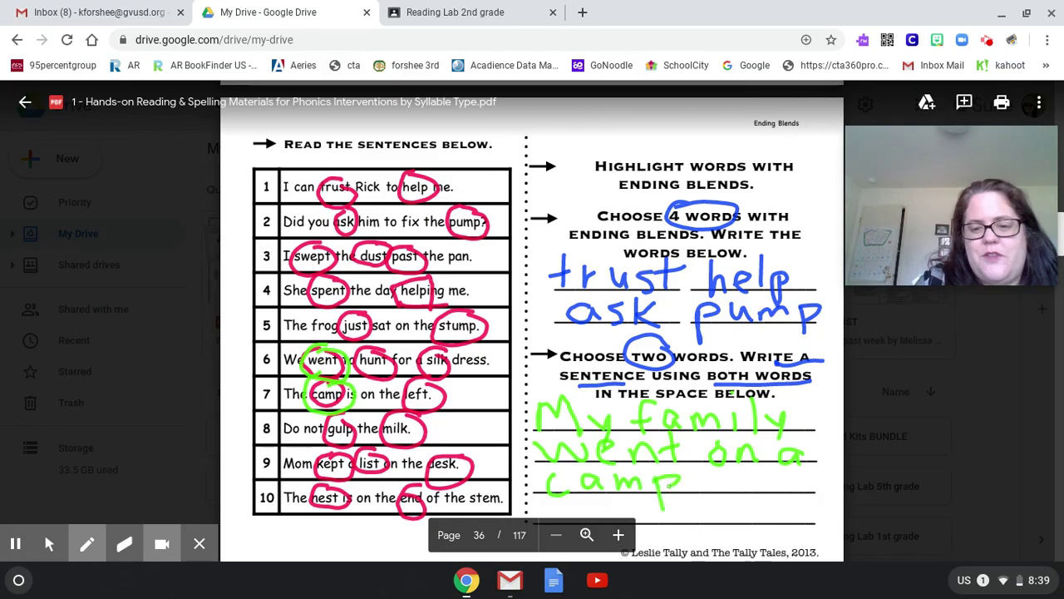
left_click_drag(711, 467, 709, 497)
mouse_move(703, 486)
left_mouse_down()
mouse_move(730, 482)
mouse_move(737, 494)
mouse_move(750, 477)
left_mouse_up()
mouse_move(764, 480)
left_mouse_down()
mouse_move(782, 511)
mouse_move(794, 489)
left_mouse_up()
left_click(805, 491)
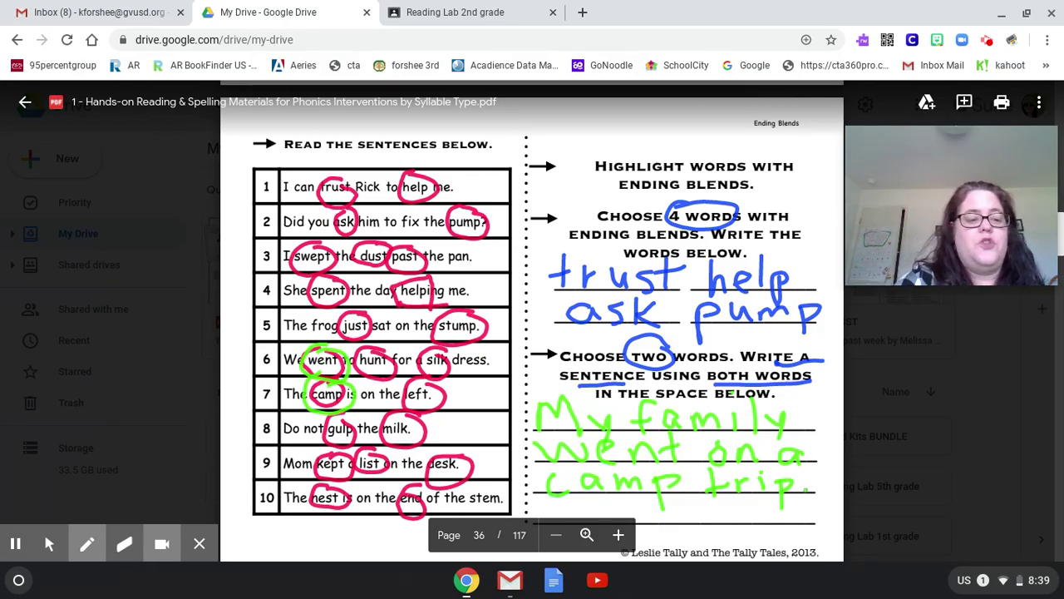
mouse_move(87, 542)
left_click(166, 505)
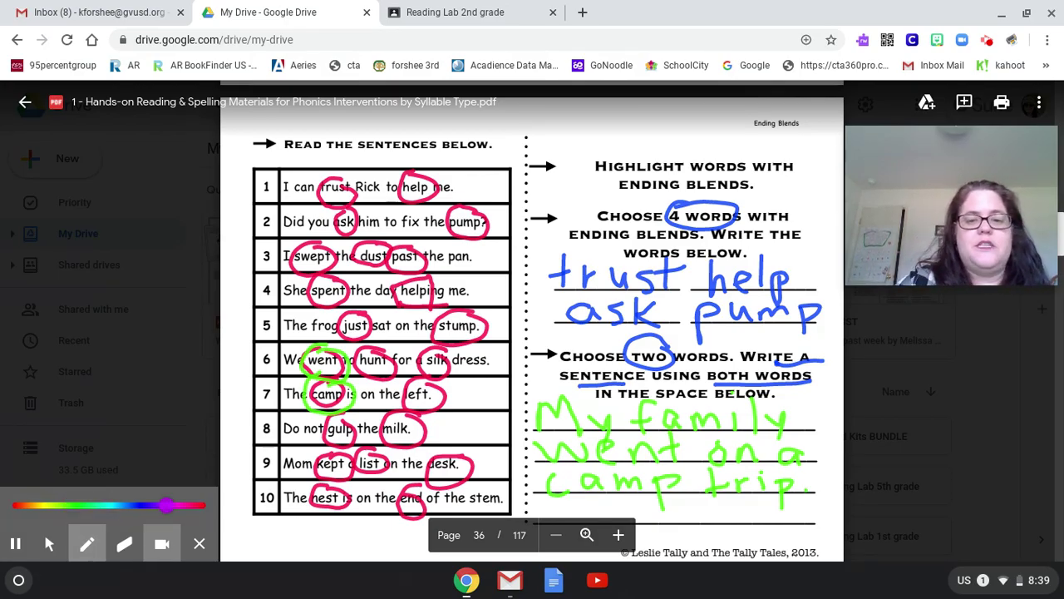
Underline 'My', 'went' and 'camp' in purple and check the sentence's final period
left_click_drag(531, 434, 579, 427)
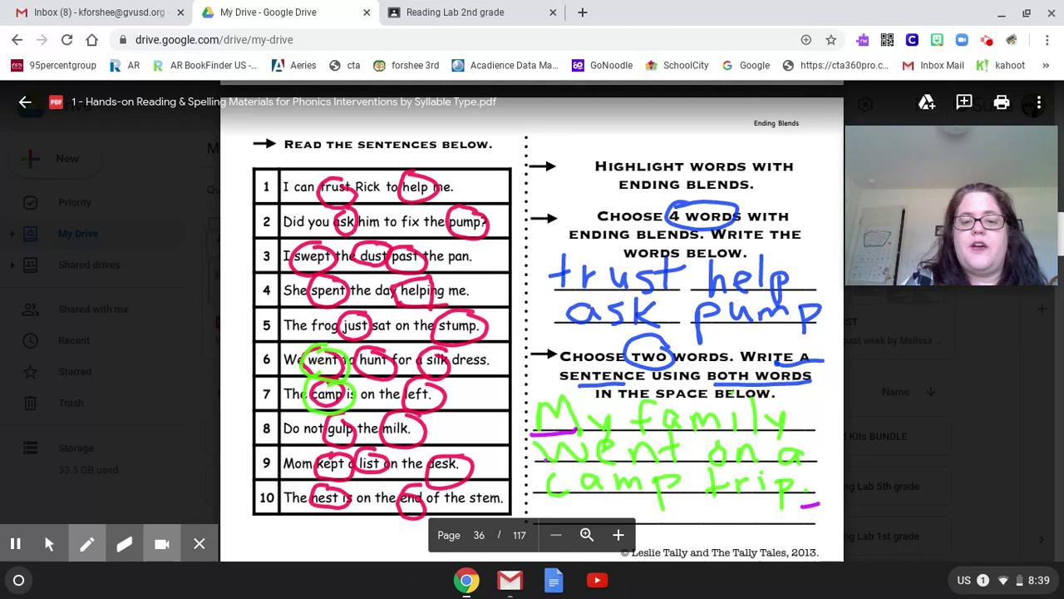
left_click_drag(536, 460, 679, 455)
left_click_drag(549, 504, 680, 492)
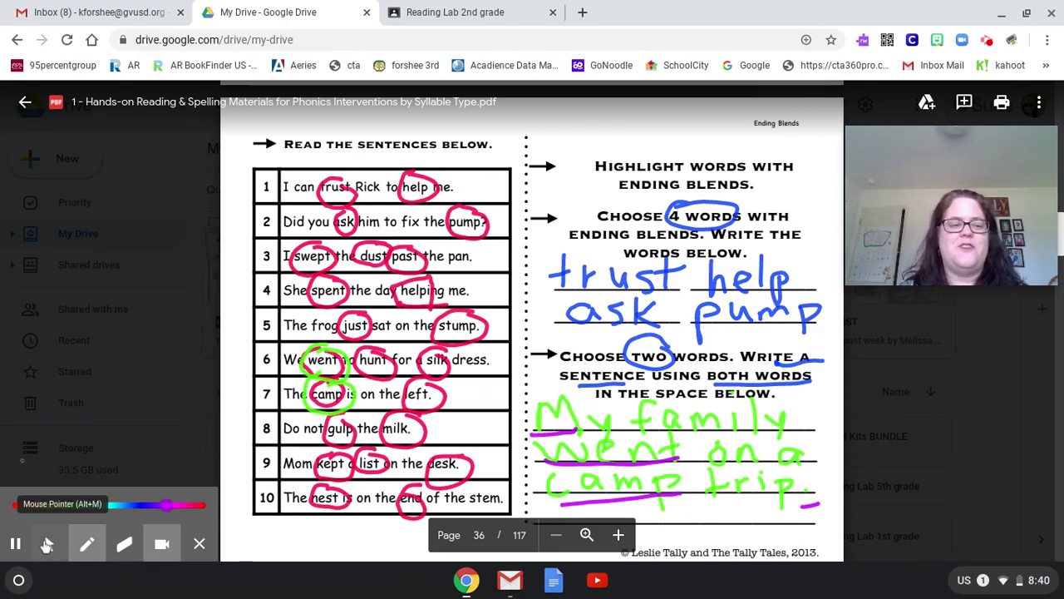
left_click(49, 544)
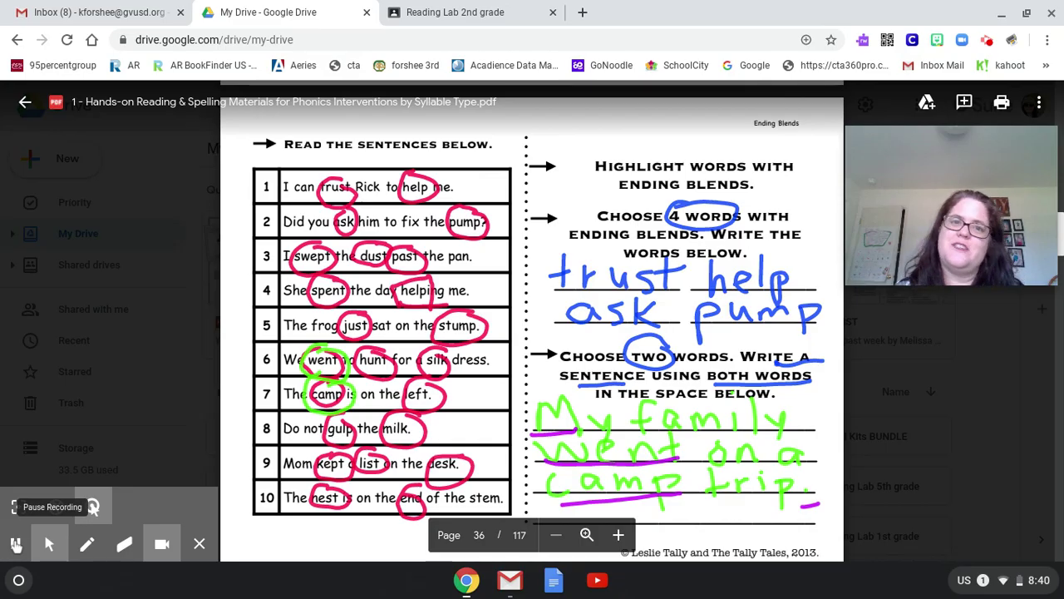